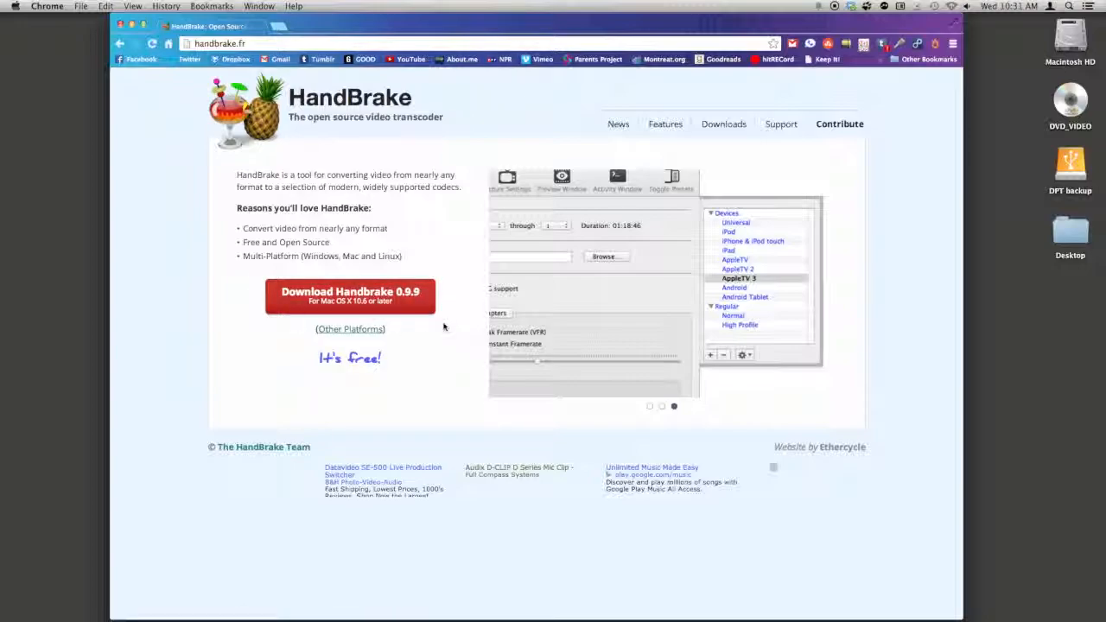
Step: Minimize the browser window and launch HandBrake from the Applications folder
key(super+m)
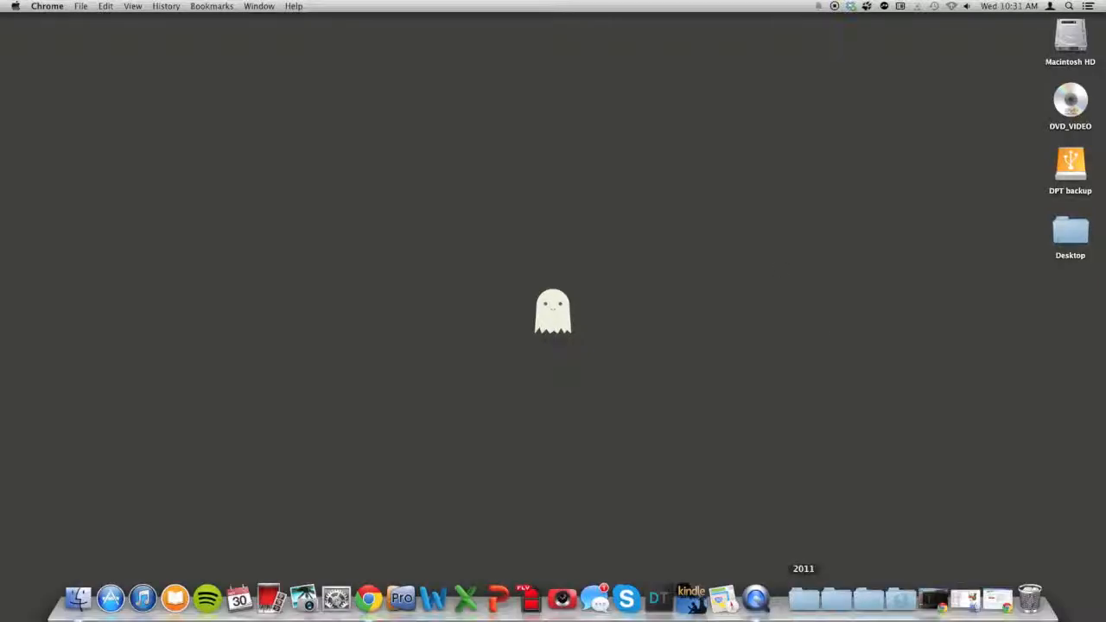
click(964, 598)
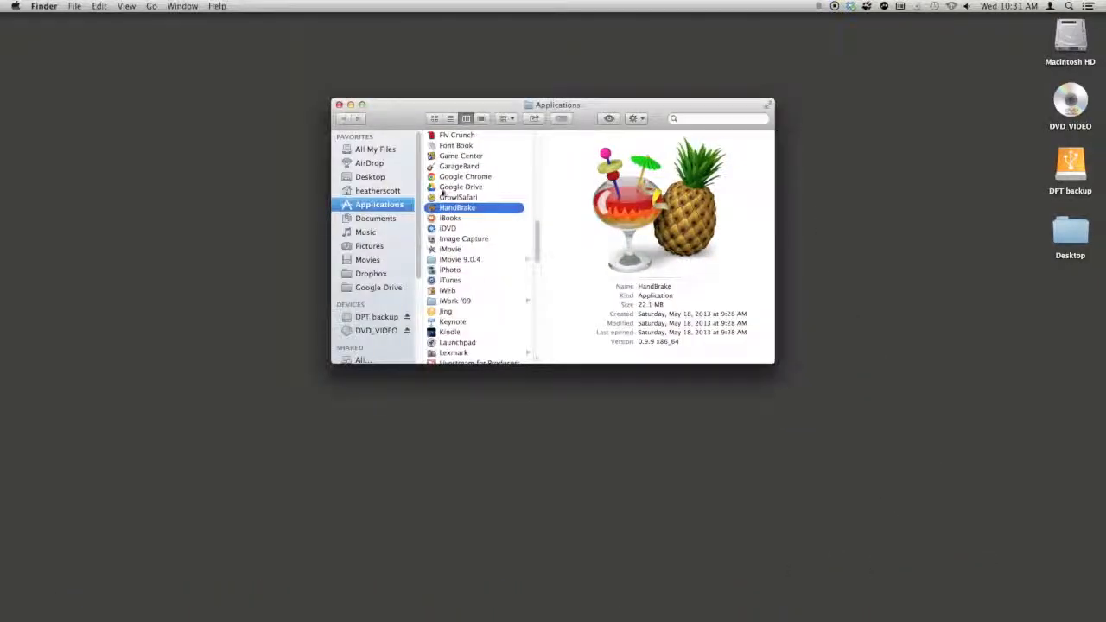
click(449, 212)
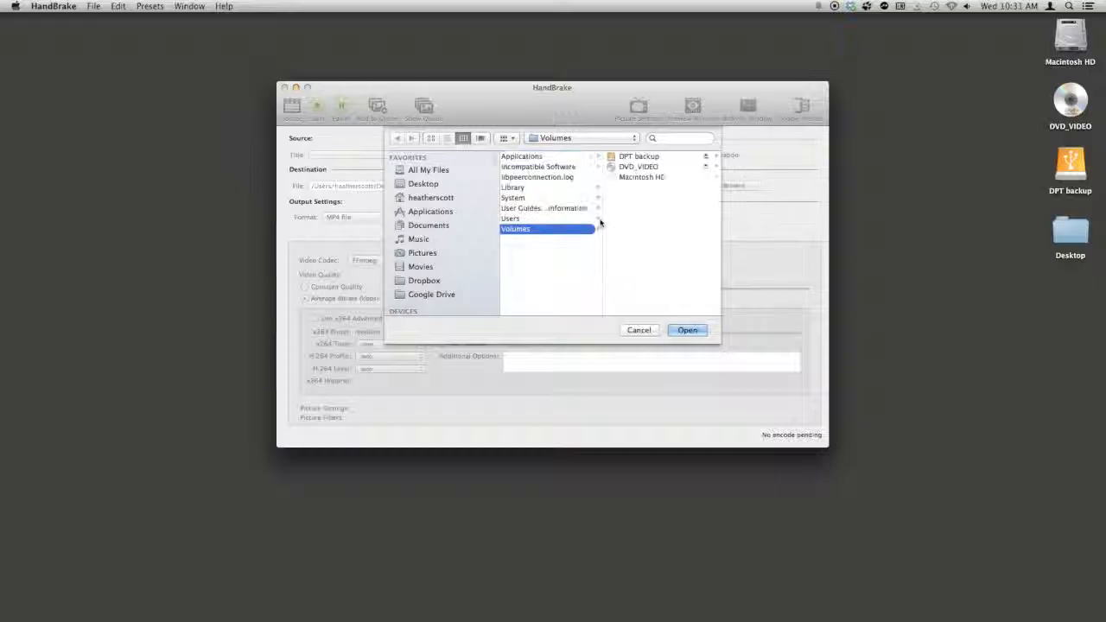
Step: Open the DVD_VIDEO disc as the source and select title 1
click(639, 168)
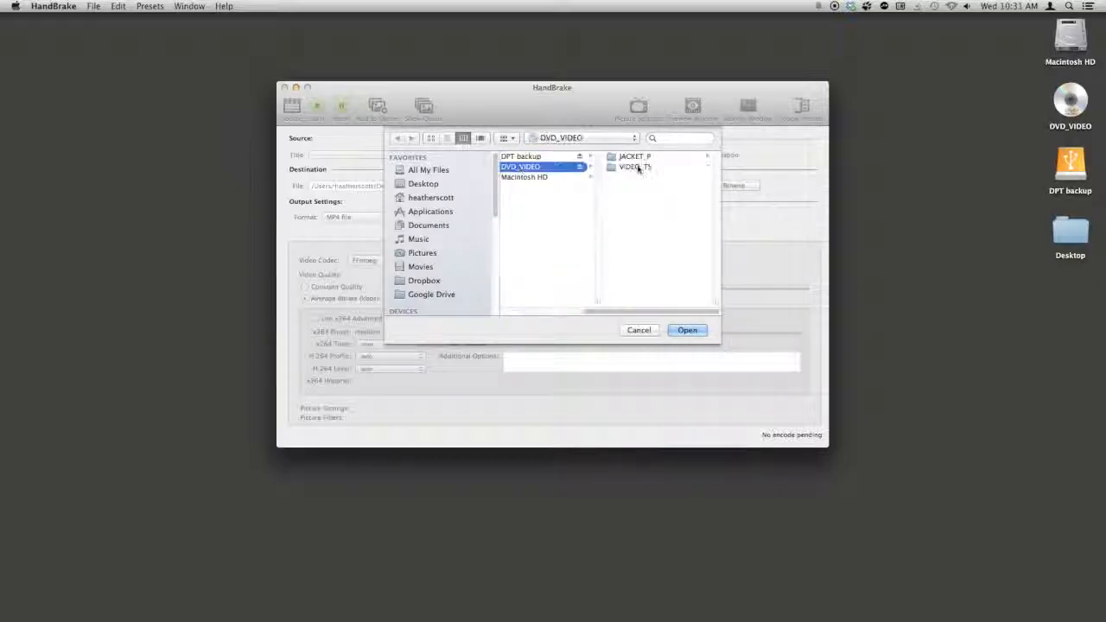
click(687, 332)
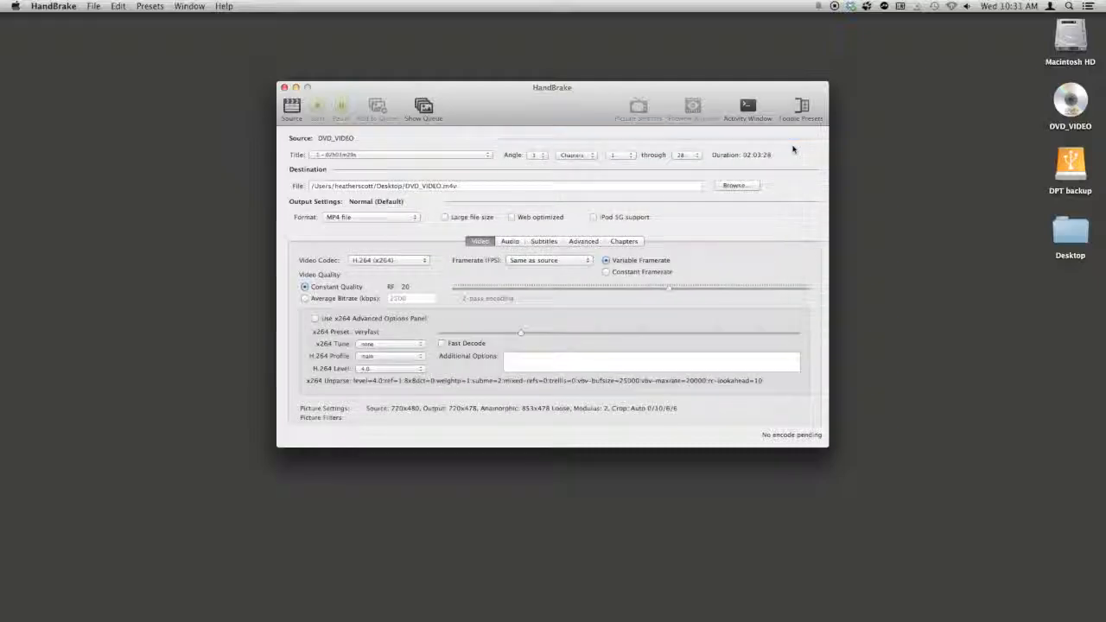
click(472, 156)
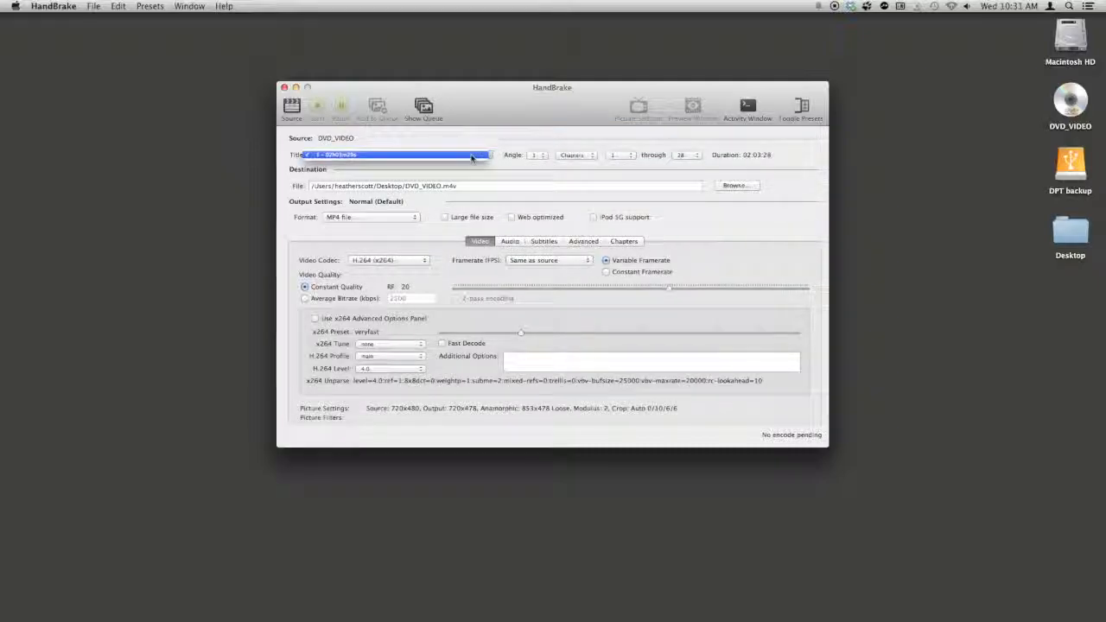
click(469, 154)
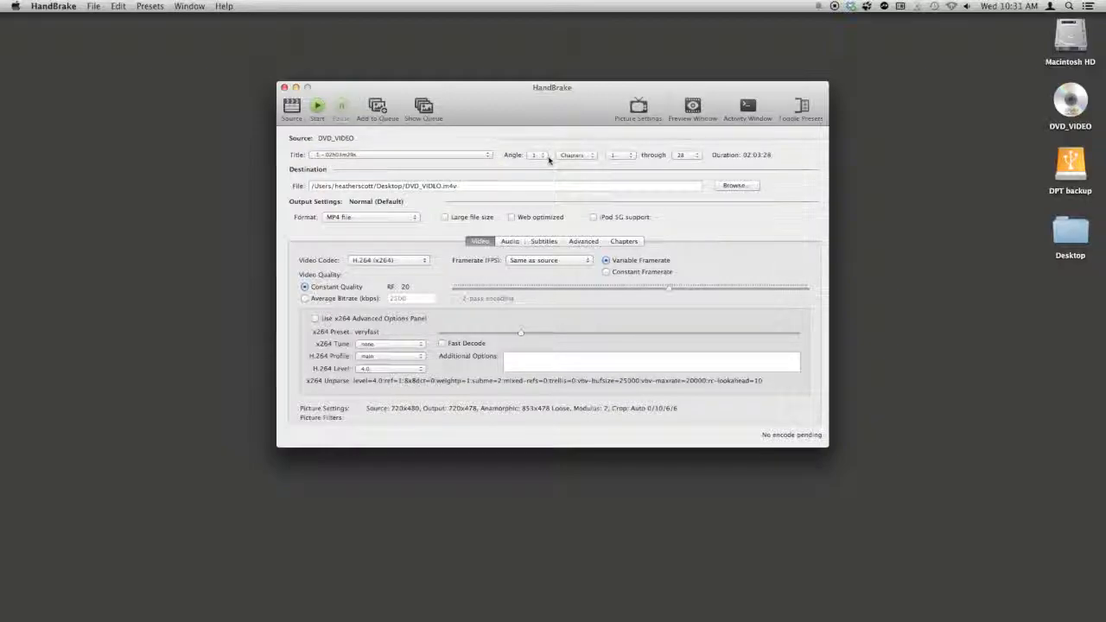
Step: Keep angle 1 and limit the encode to chapters 5 through 5
click(544, 155)
click(537, 155)
click(631, 158)
click(624, 185)
click(688, 157)
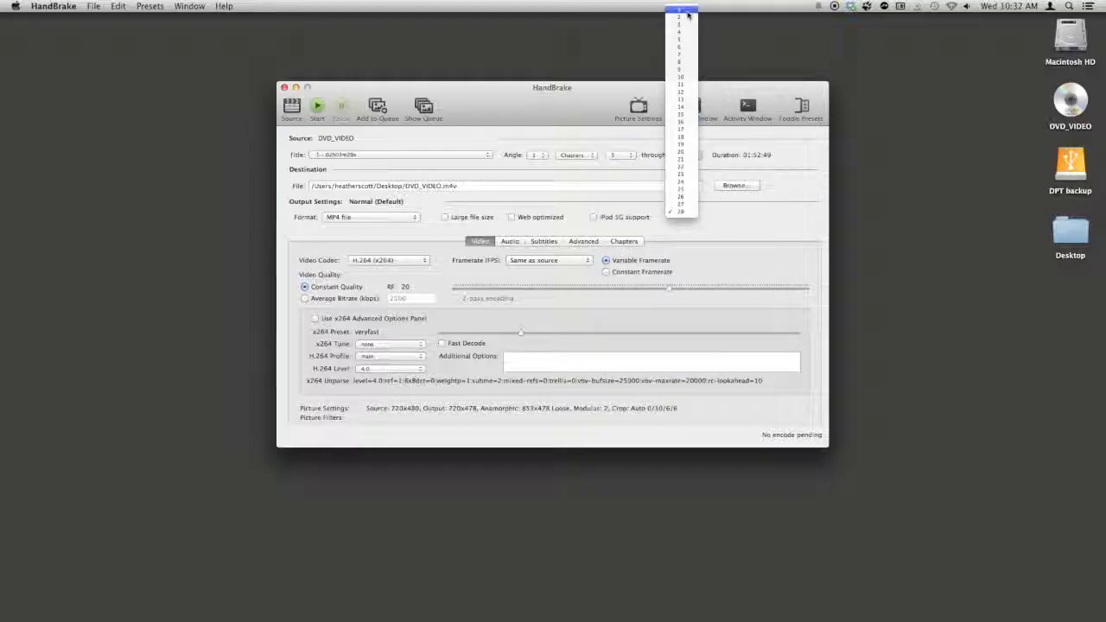
click(688, 41)
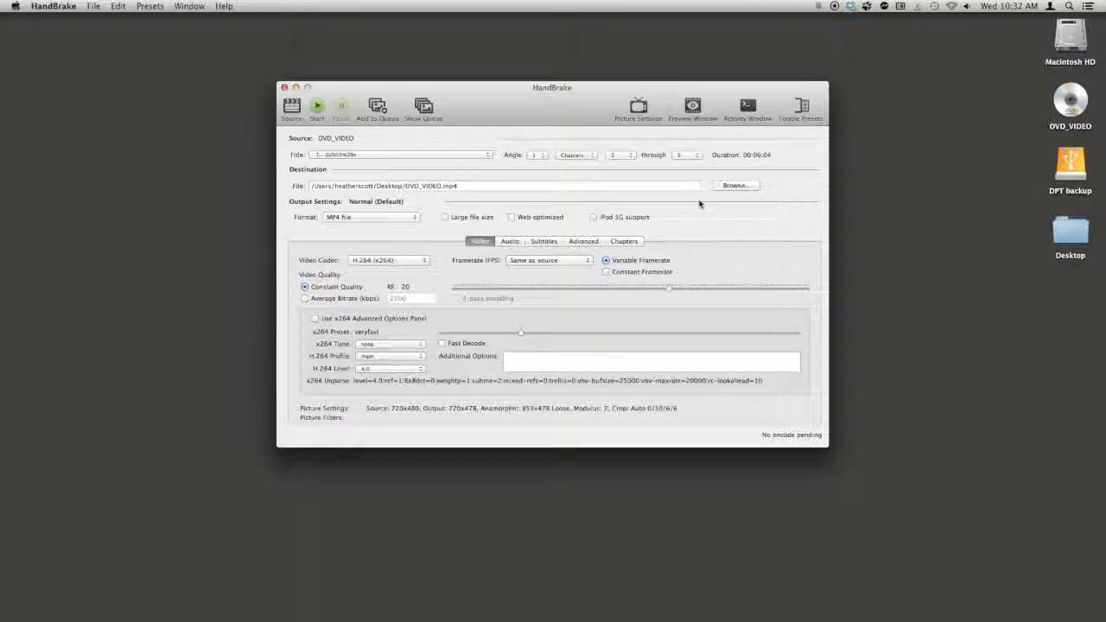
Step: Set the destination to the Desktop with the file name River Runs Chapter 5.mp4
click(735, 186)
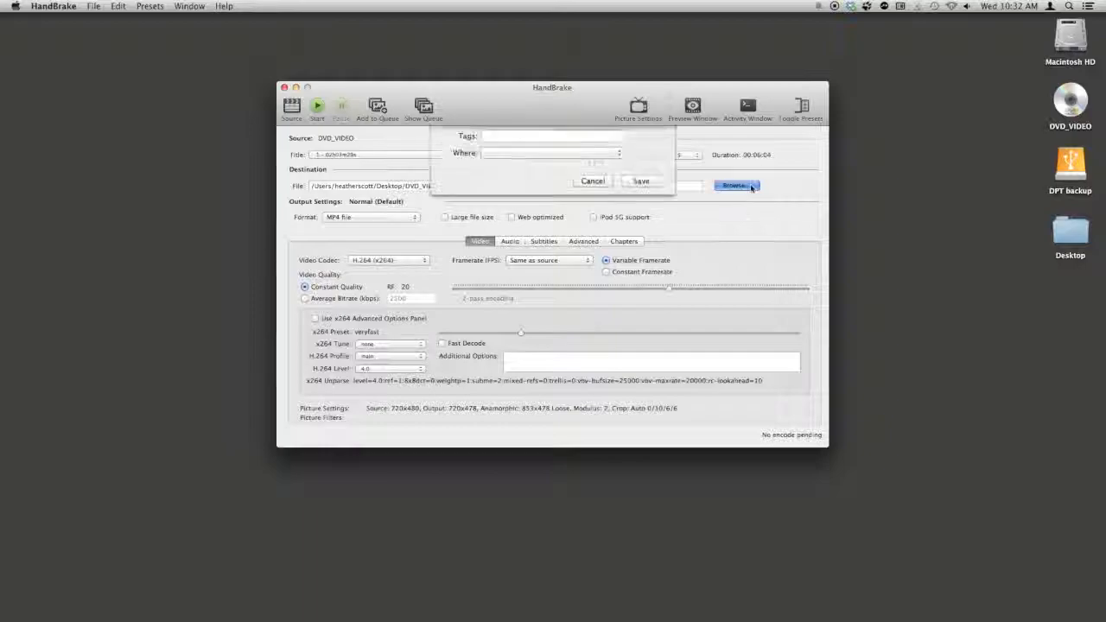
click(518, 180)
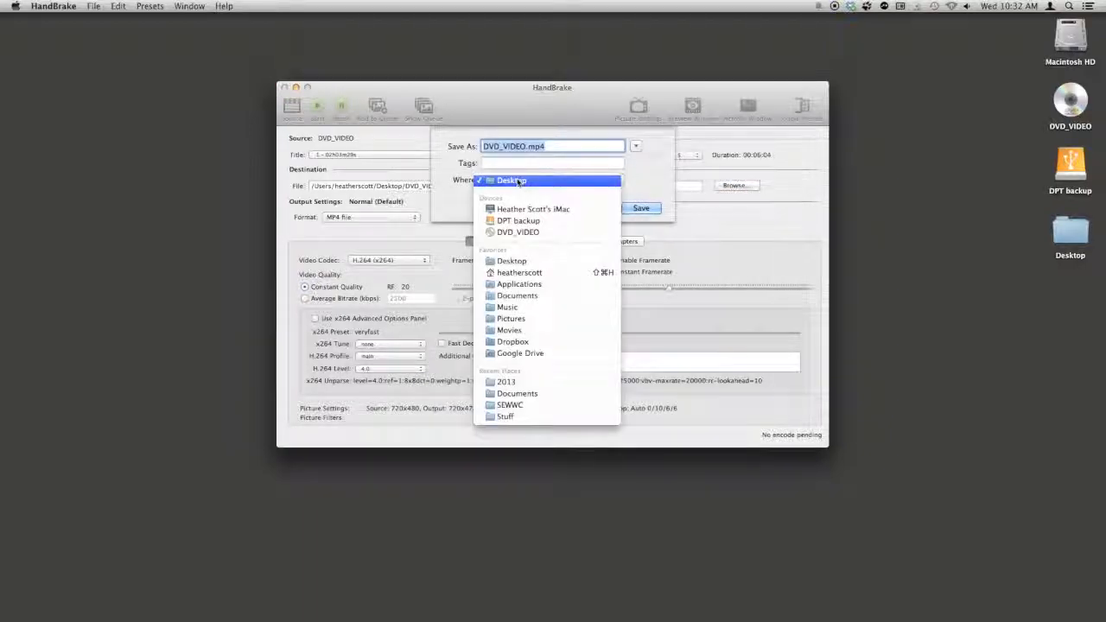
click(518, 181)
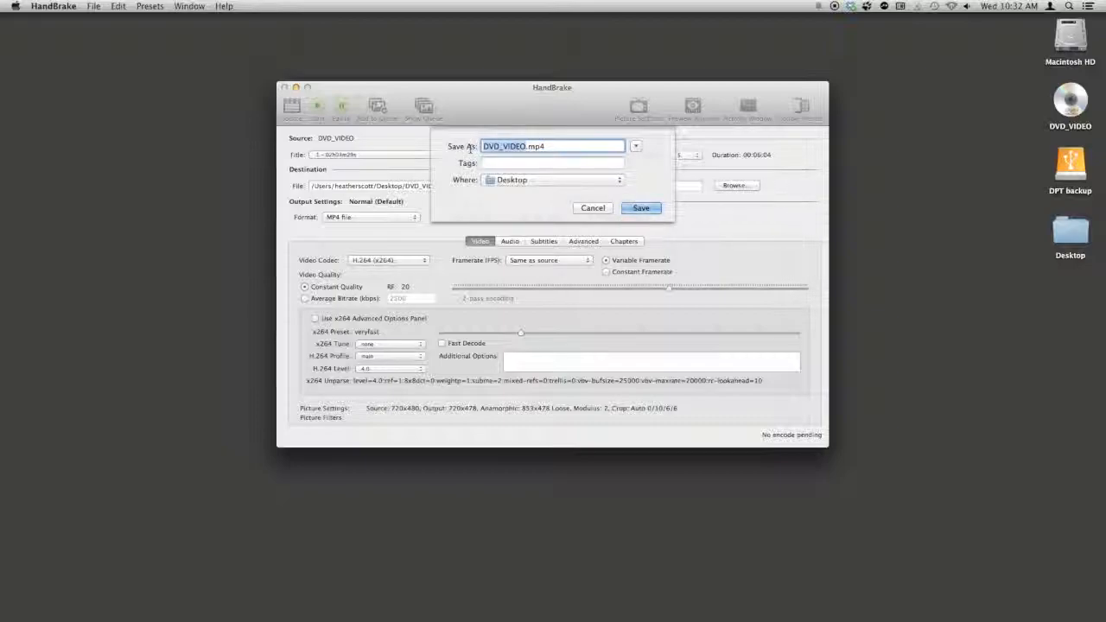
text(River )
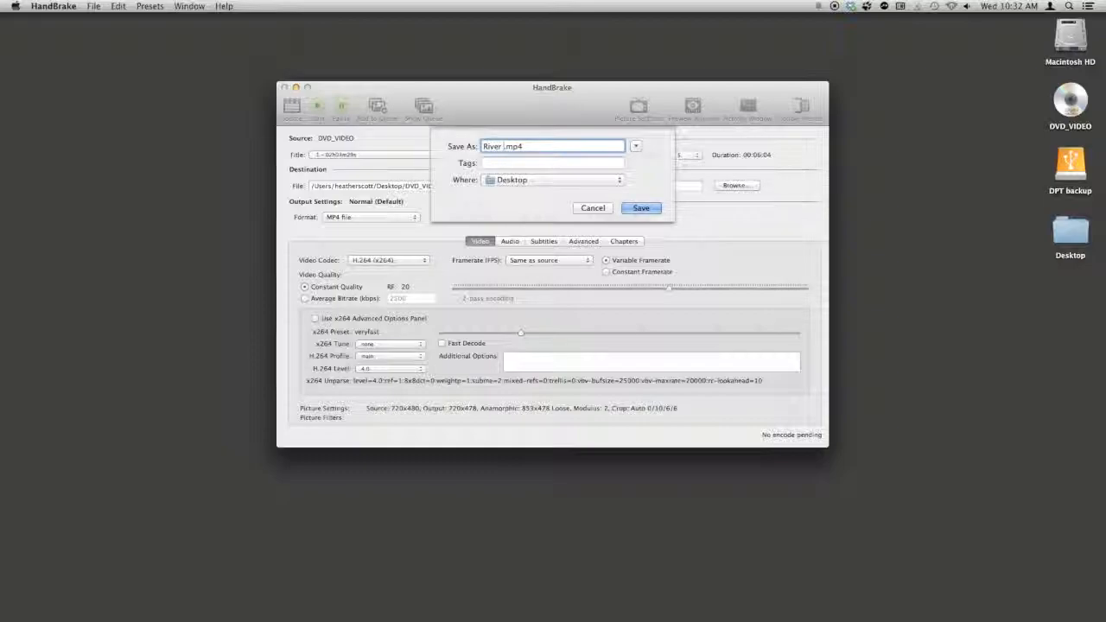
text(Runs Chapter)
click(630, 212)
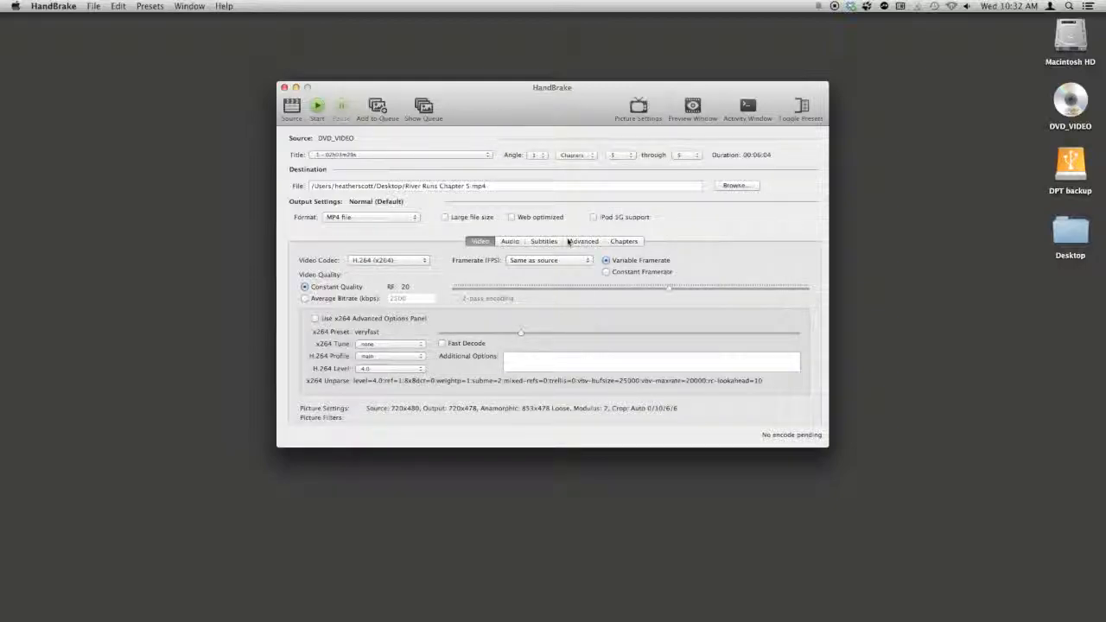
Step: Keep the output format as MP4 file, encode the chapter, and dismiss the completion notice
click(359, 218)
click(363, 216)
click(318, 107)
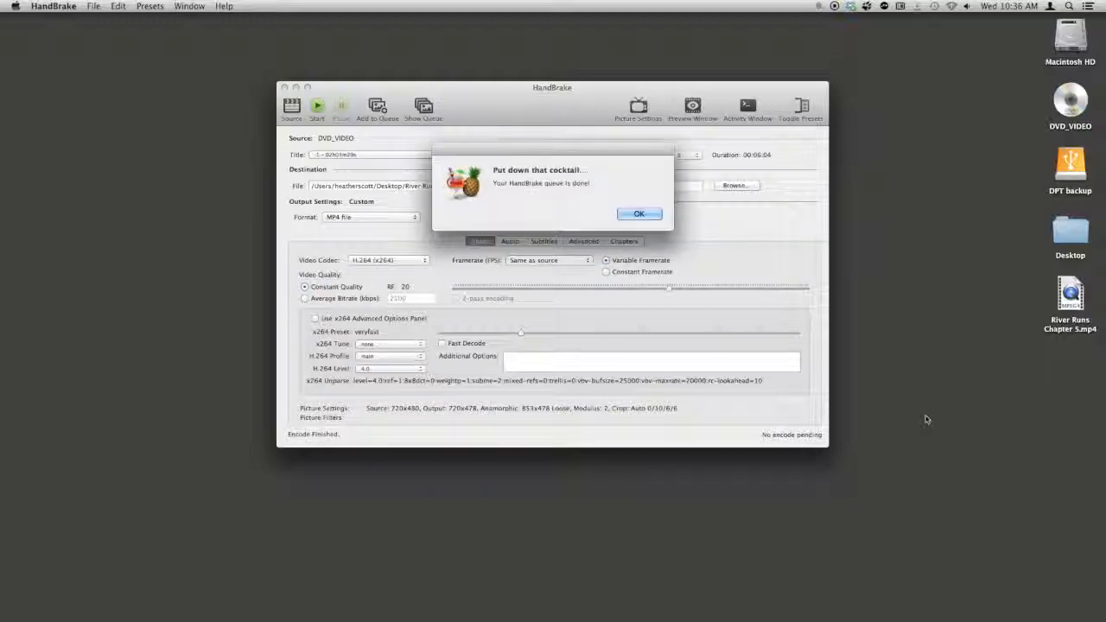
click(644, 213)
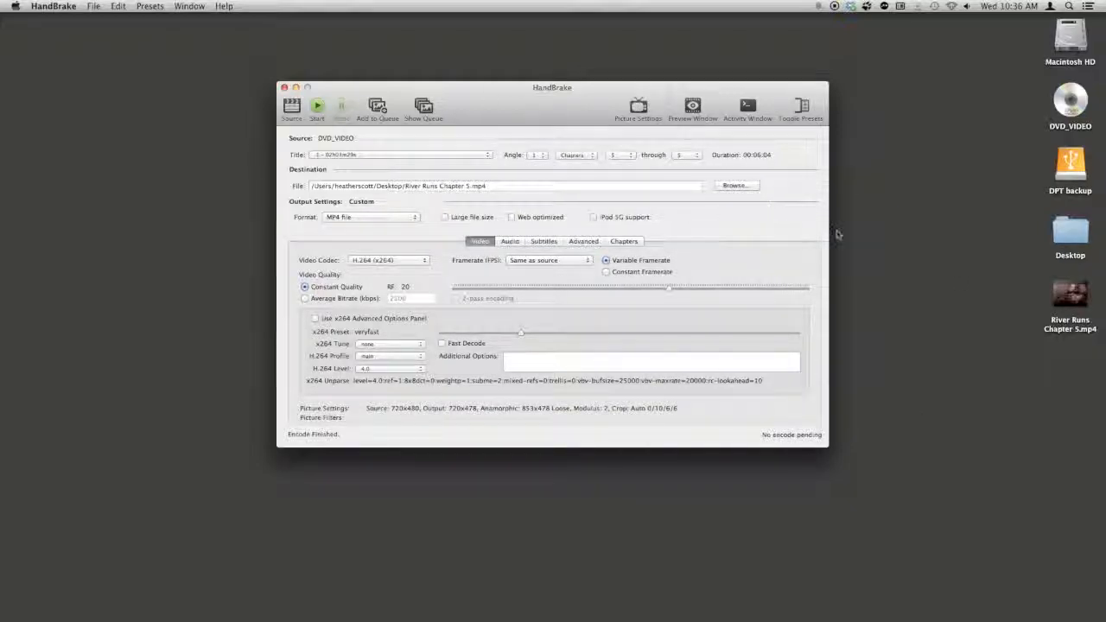
Step: Open River Runs Chapter 5.mp4 from the desktop in QuickTime Player, preview its start and middle, and close it
click(1061, 293)
double_click(1062, 293)
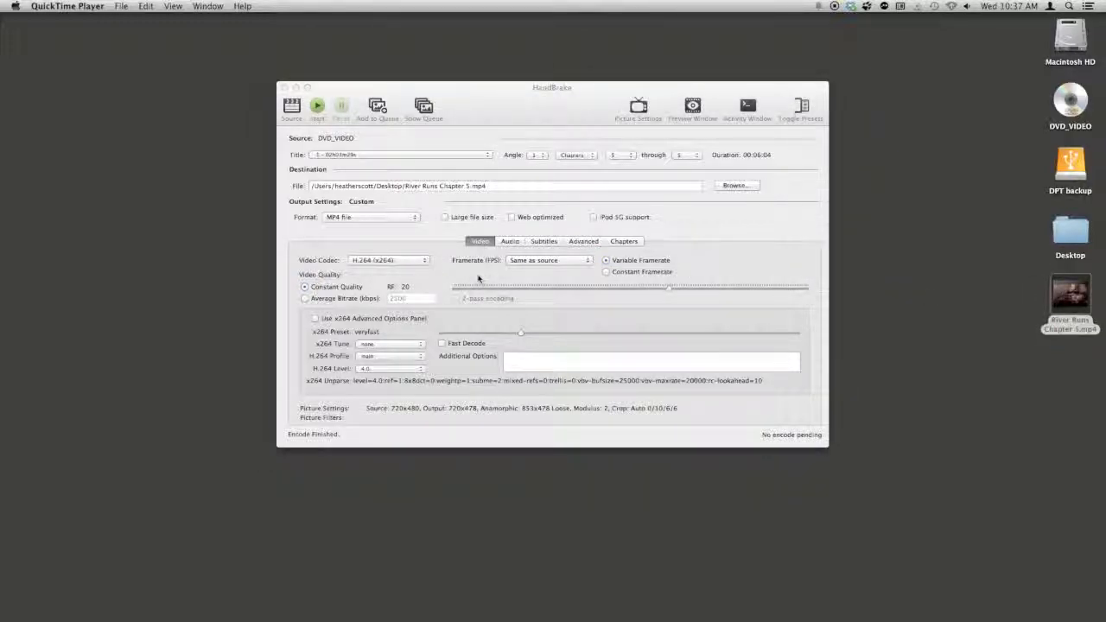
click(288, 284)
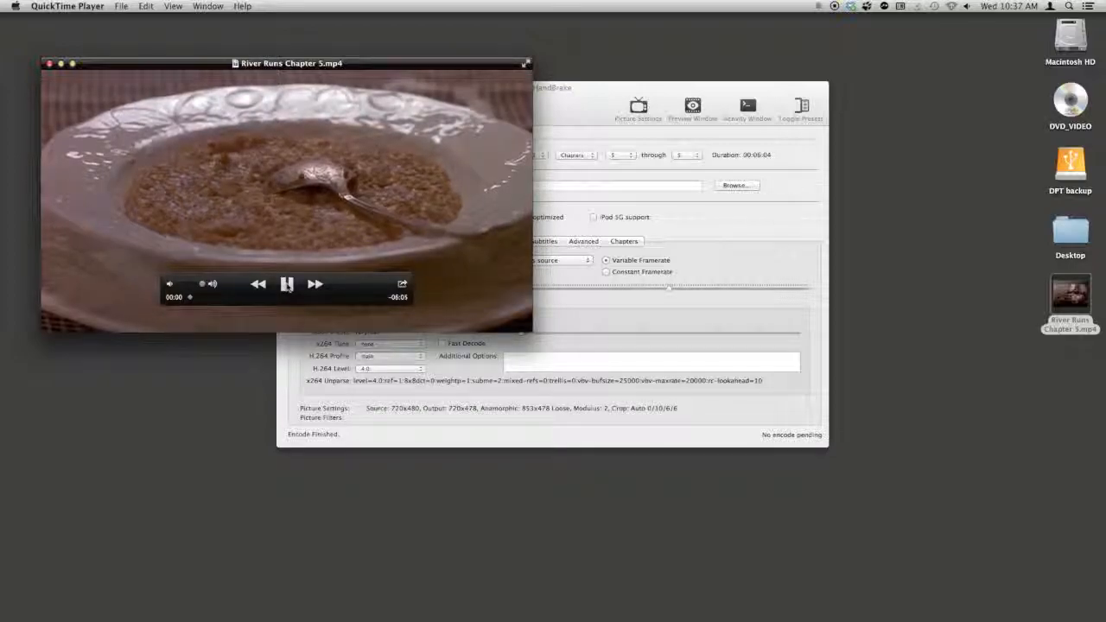
drag(192, 298, 287, 299)
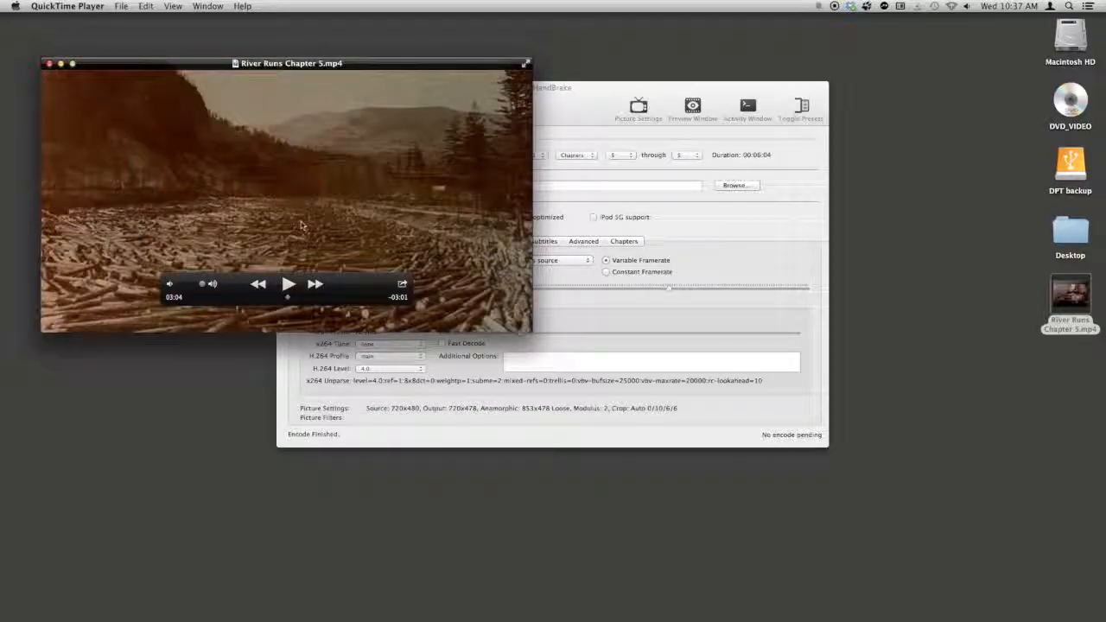
key(super+w)
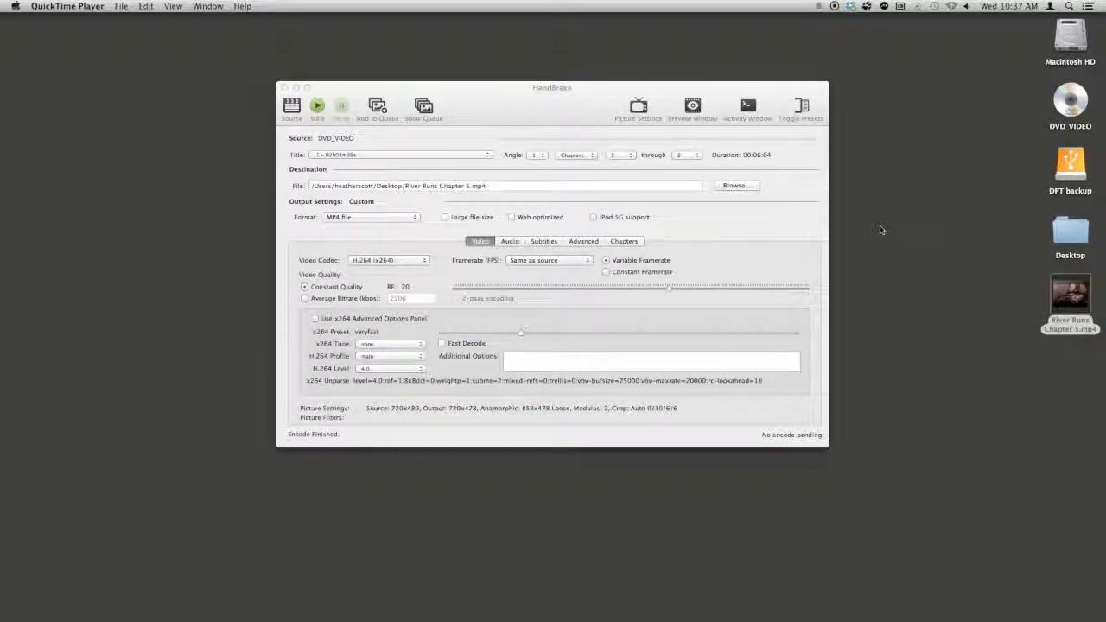
Step: Return to HandBrake and set the starting chapter of the range to 9
click(745, 219)
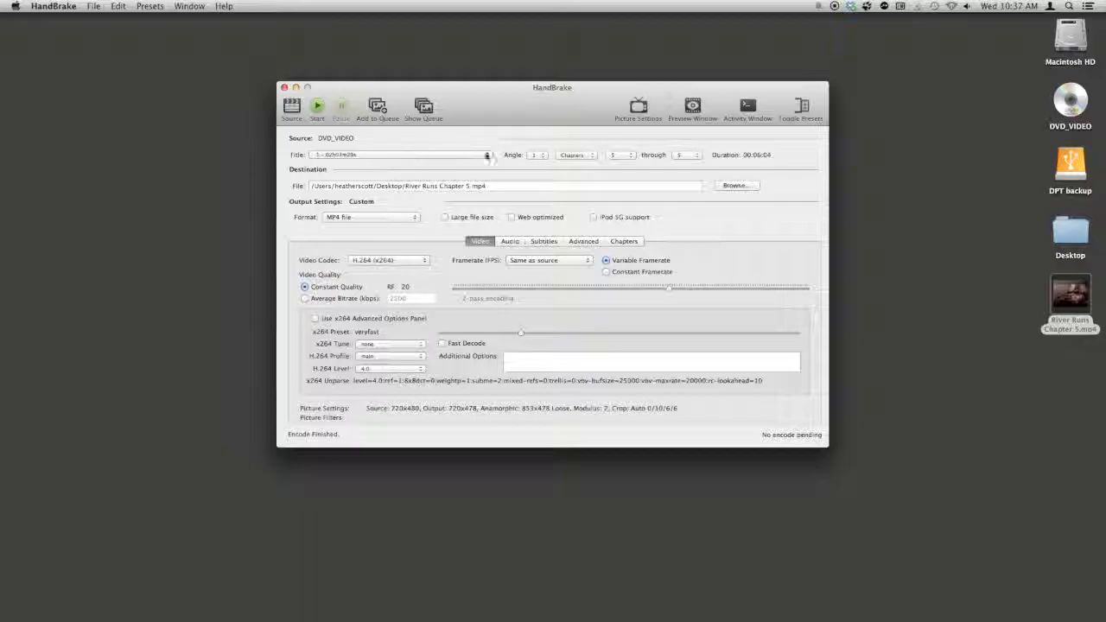
click(613, 157)
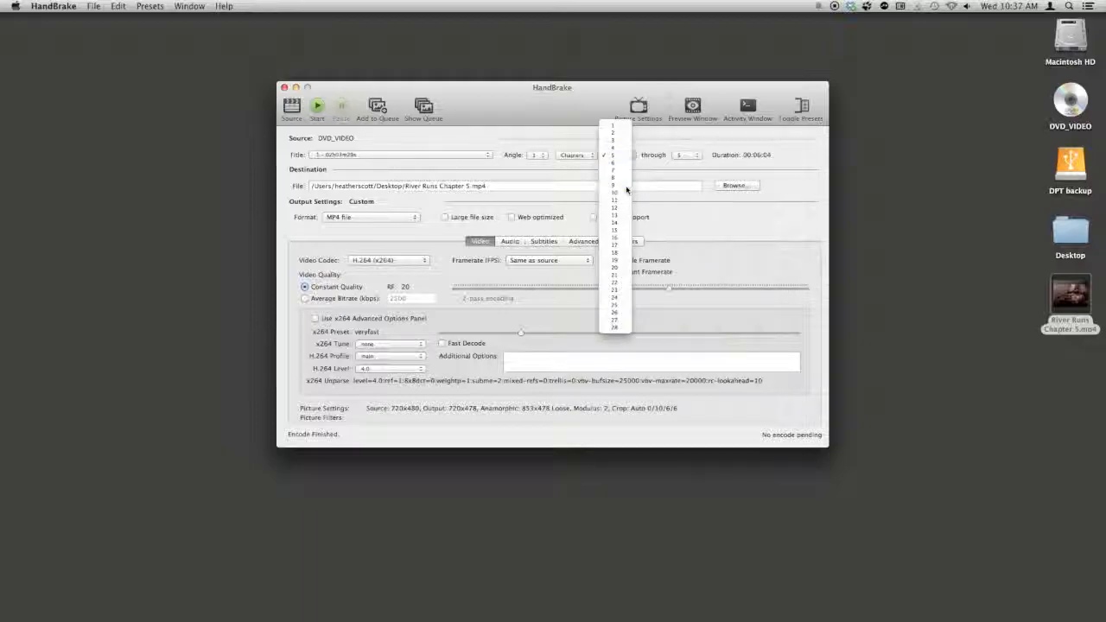
click(626, 185)
Step: Switch the range unit to Seconds and return it to Chapters
click(585, 156)
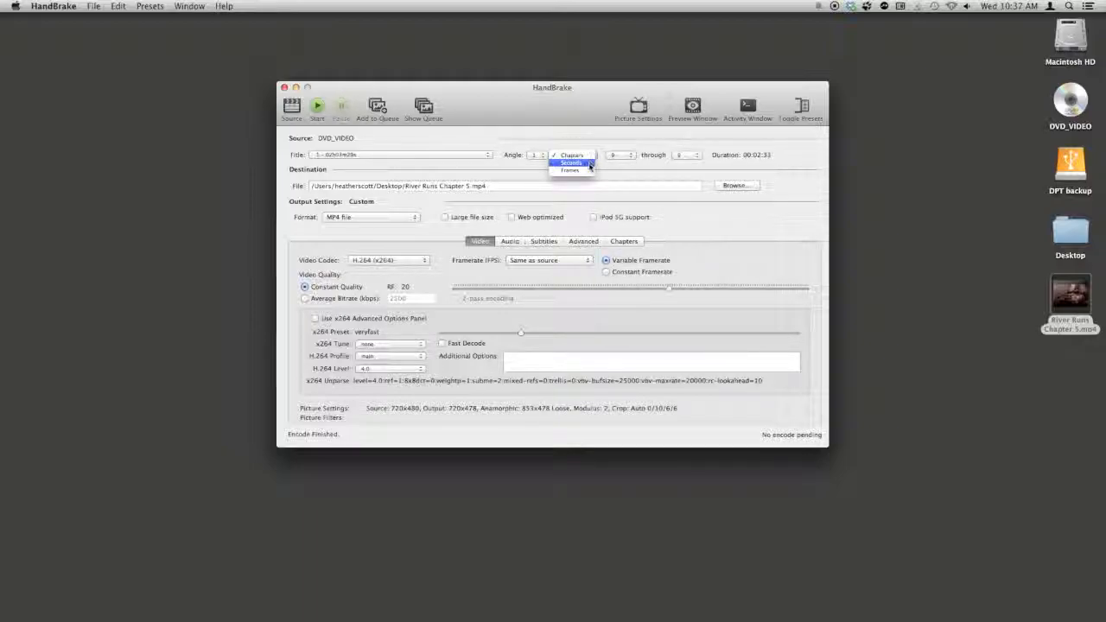
click(590, 164)
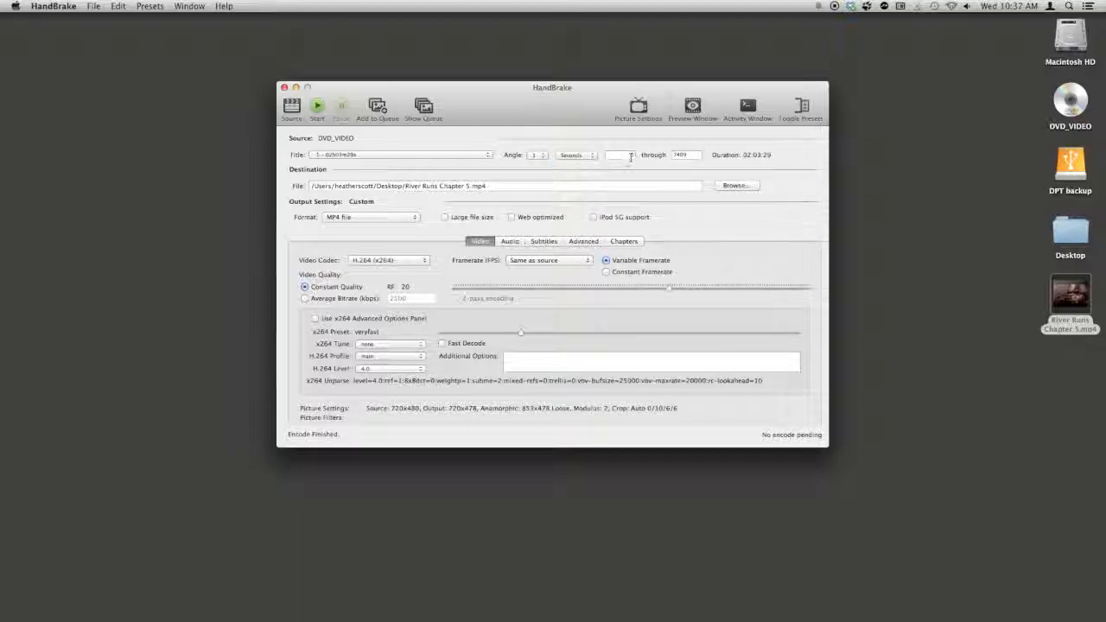
click(576, 155)
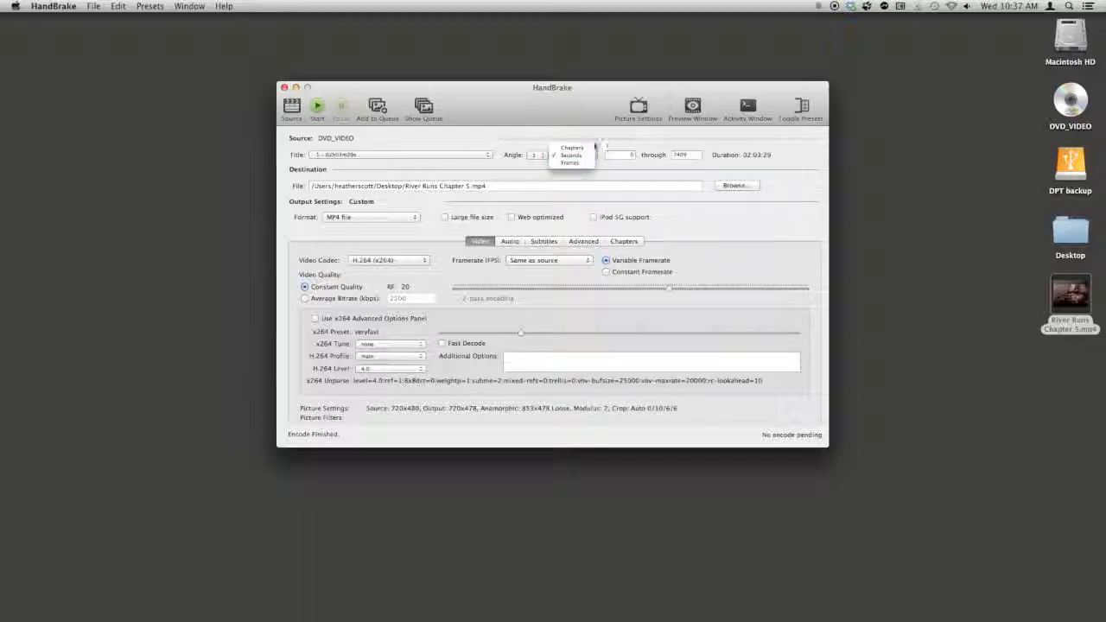
key(Return)
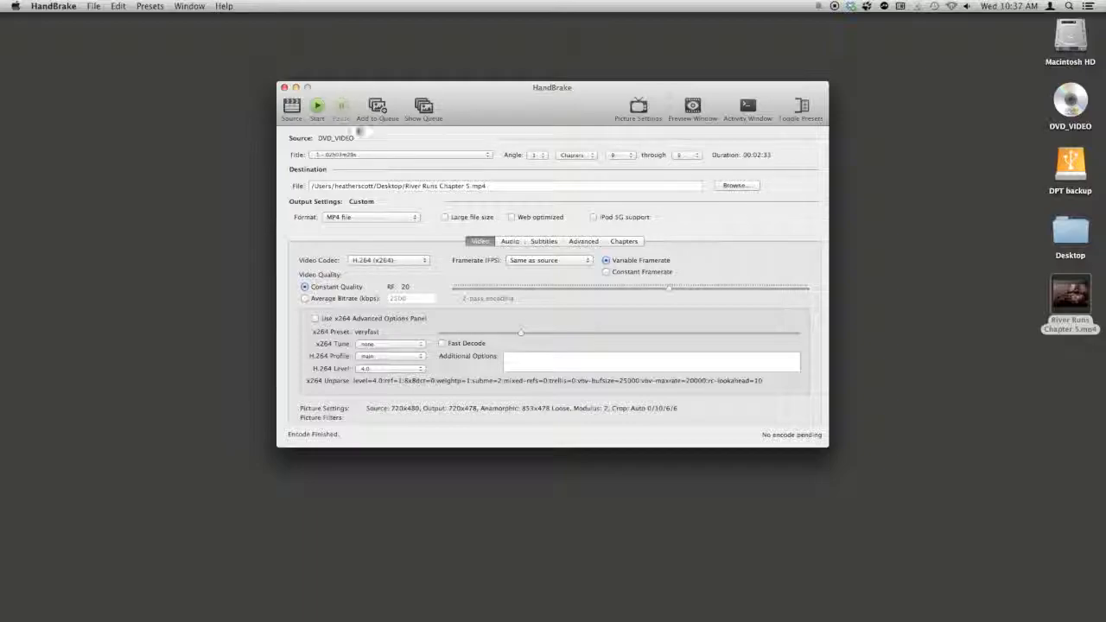
Step: Minimize HandBrake, launch Flv Crunch from the Applications folder, and set the output format to .mov (Quicktime)
click(296, 89)
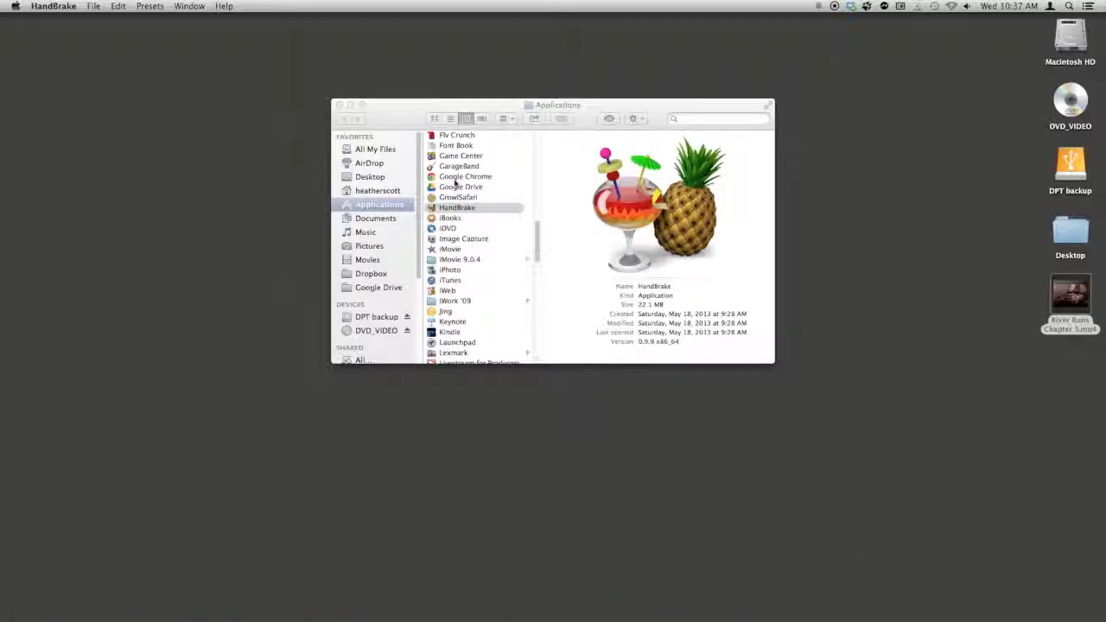
click(454, 135)
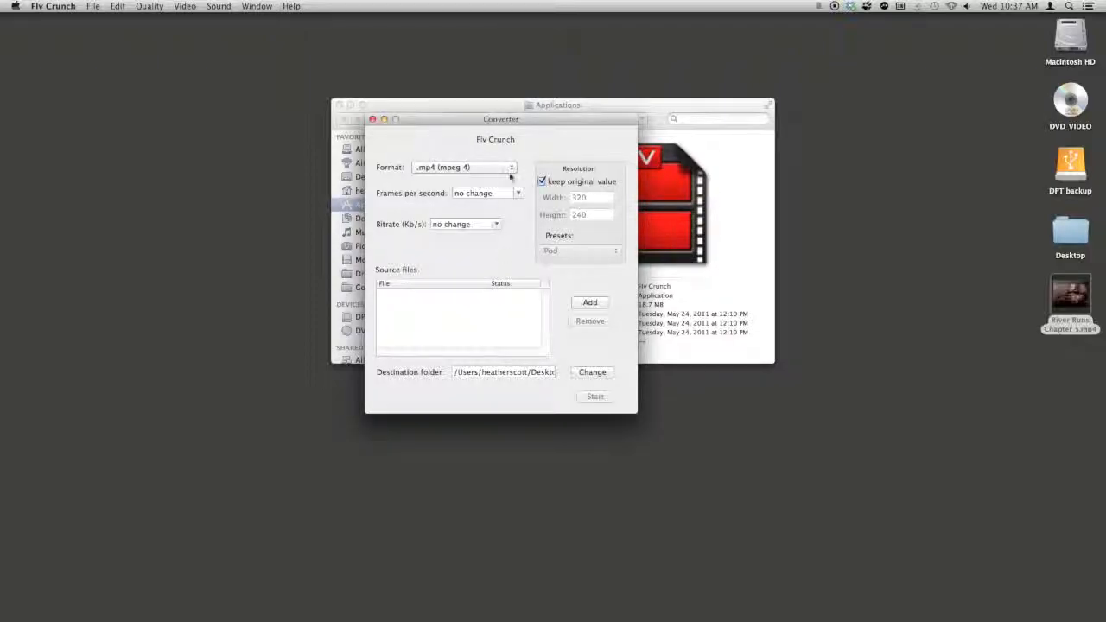
click(509, 170)
click(505, 176)
Step: Add River Runs Chapter 5.mp4 from the desktop to the source files, convert it, and quit Flv Crunch
drag(1065, 294, 484, 327)
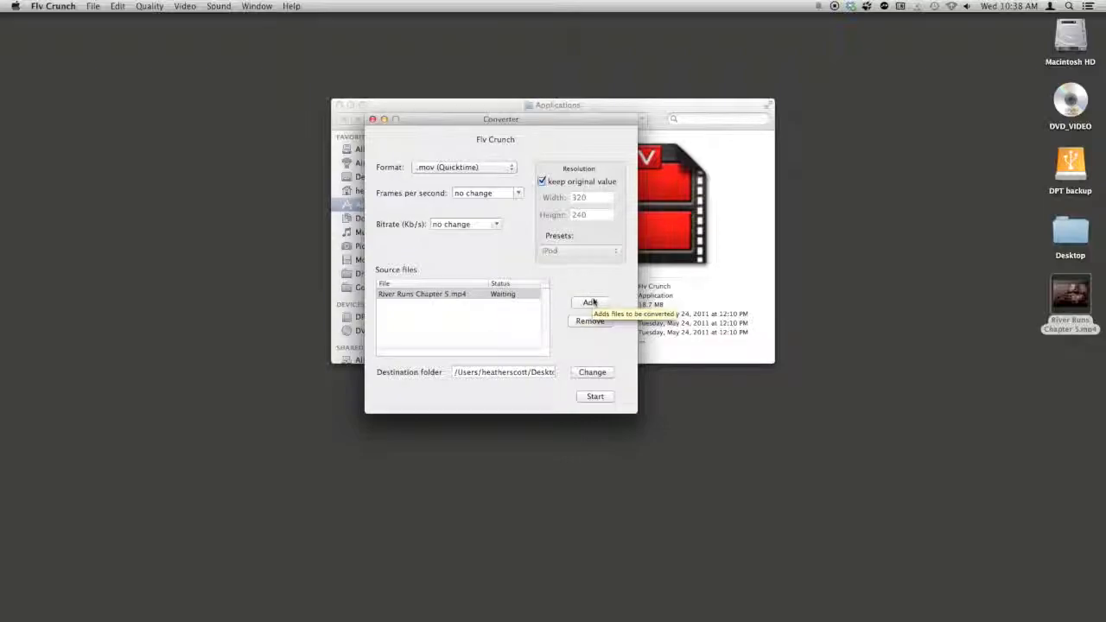
click(596, 397)
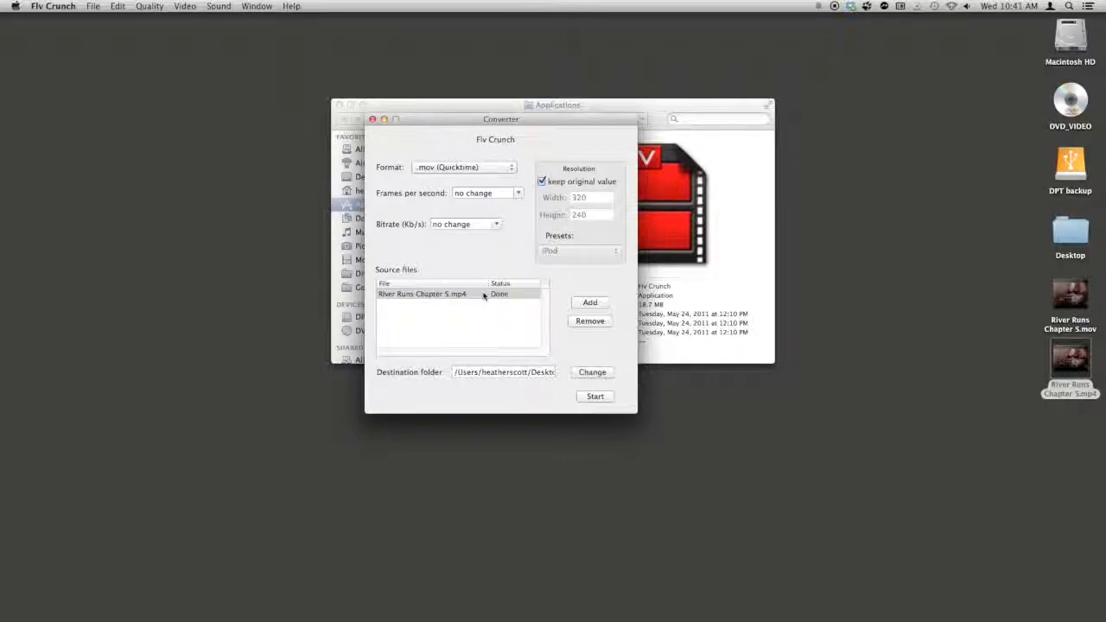
key(super+q)
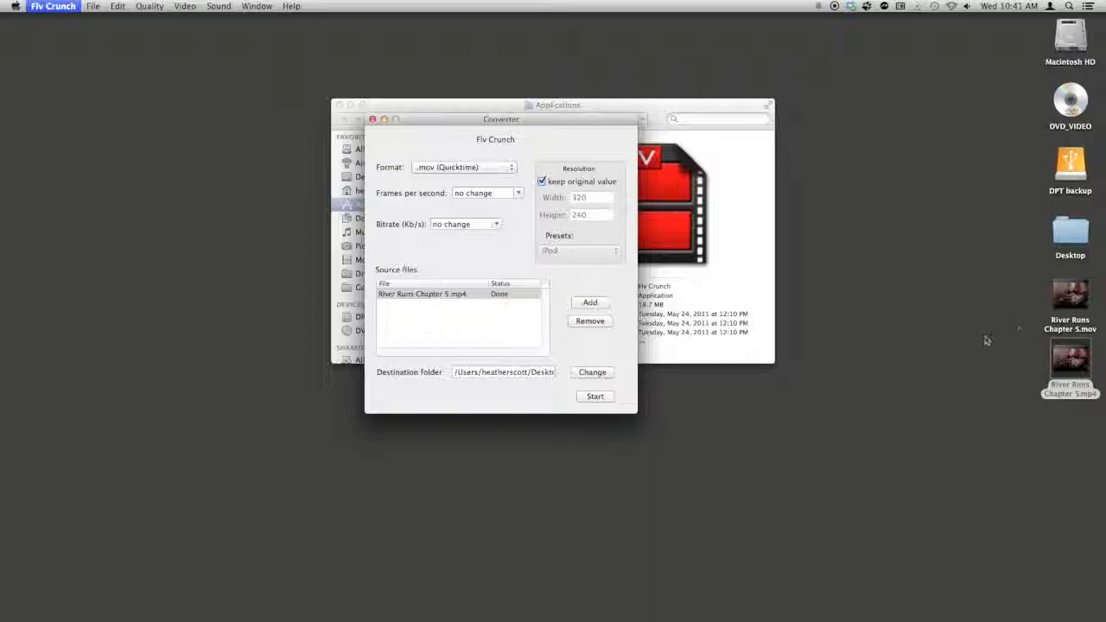
Step: Point out the converted River Runs Chapter 5.mov on the desktop and close the Applications window
click(1085, 327)
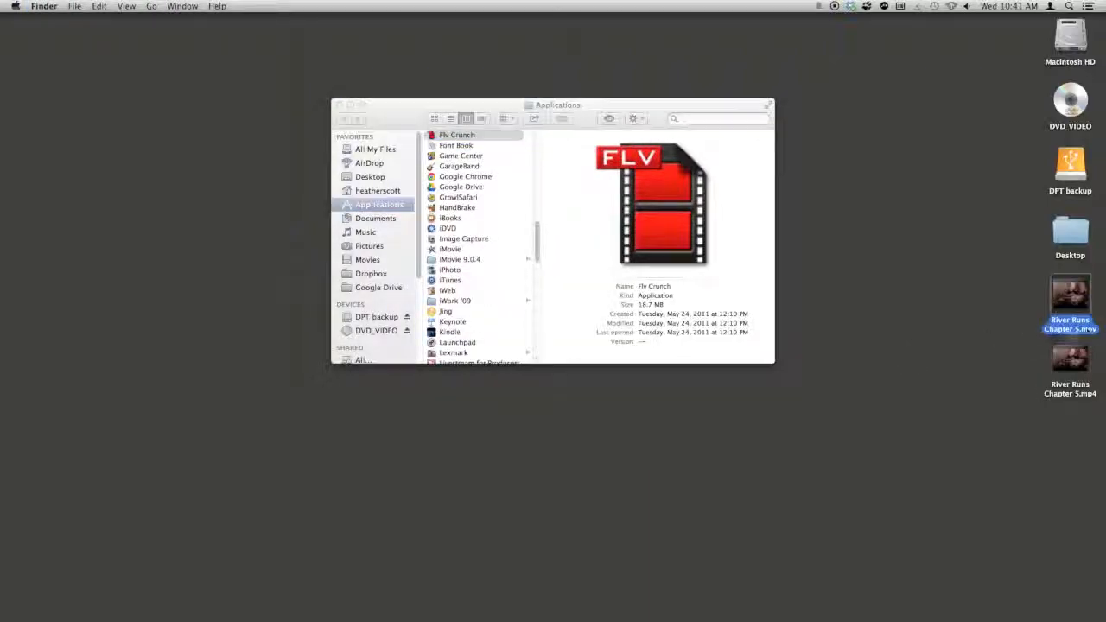
click(943, 337)
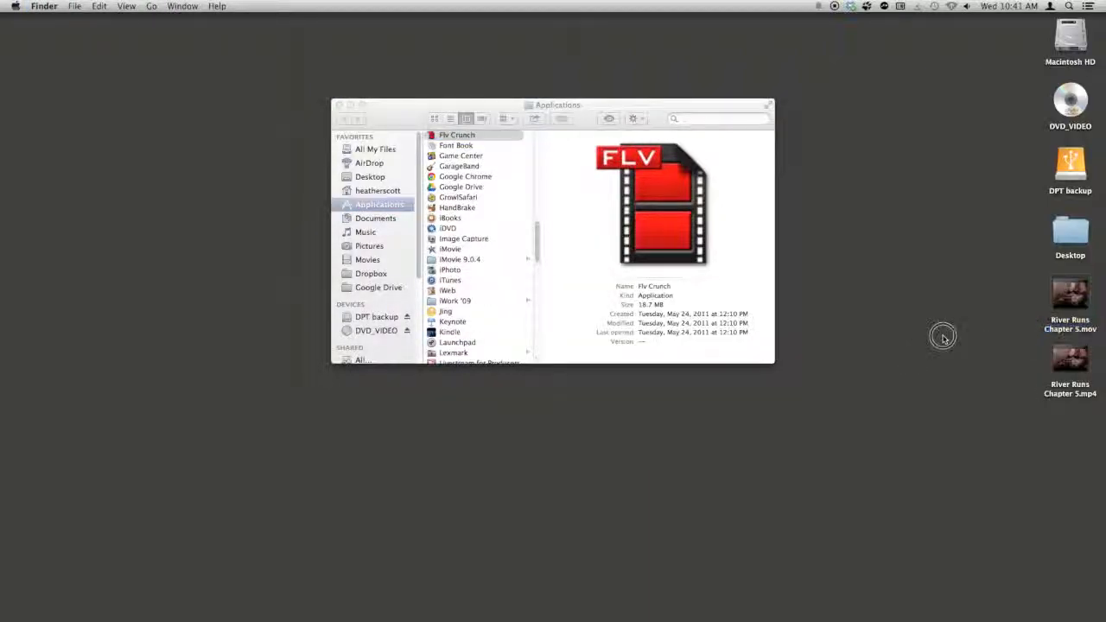
click(340, 104)
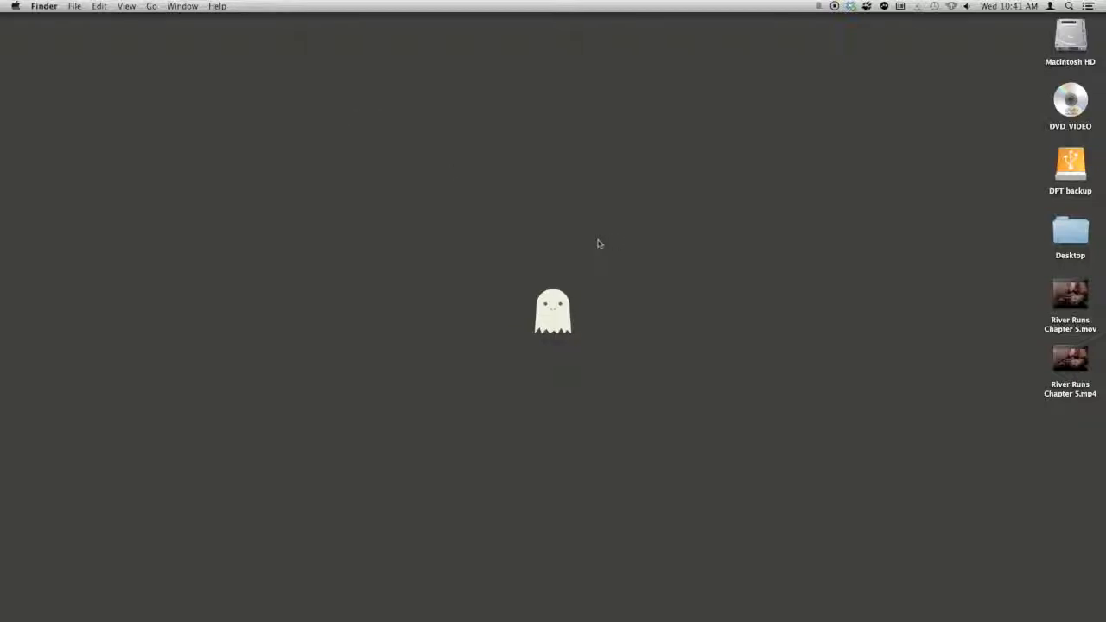